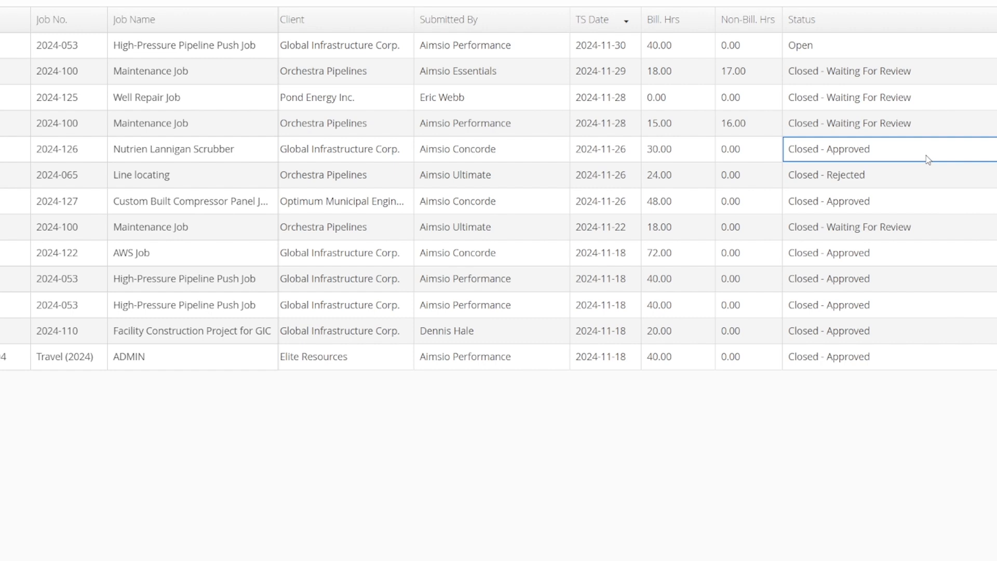
click(921, 51)
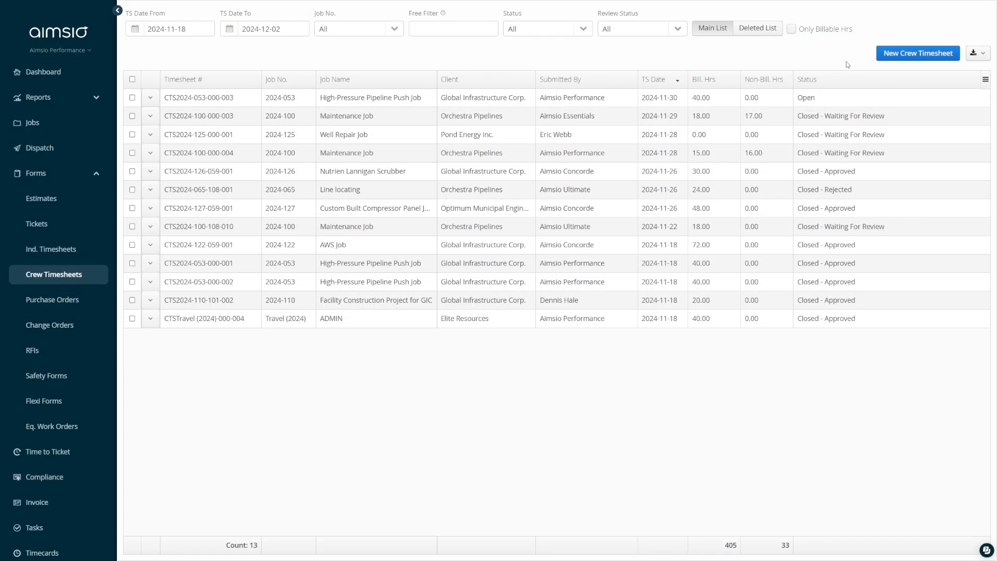
click(941, 120)
click(150, 115)
click(187, 150)
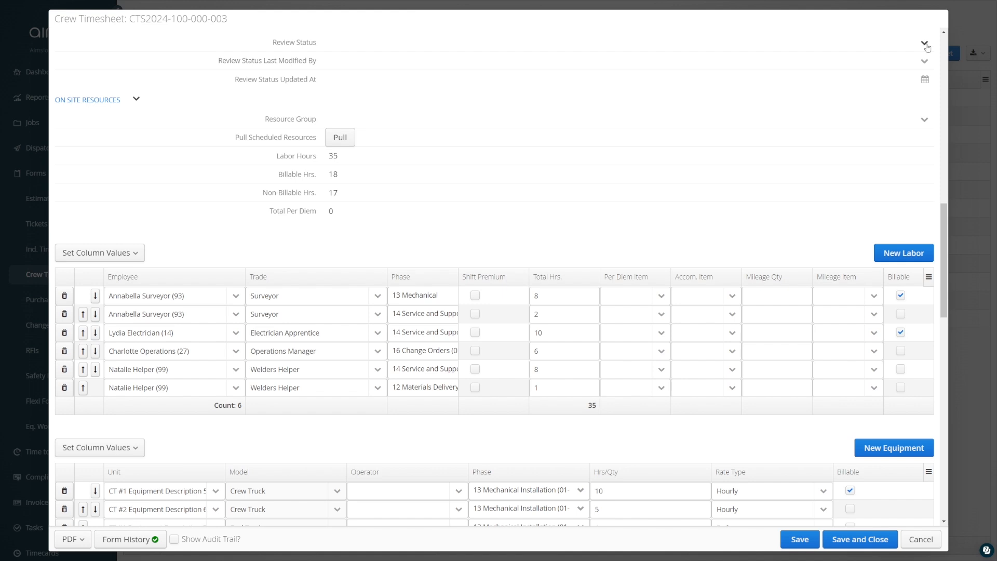
click(925, 44)
click(919, 76)
click(860, 541)
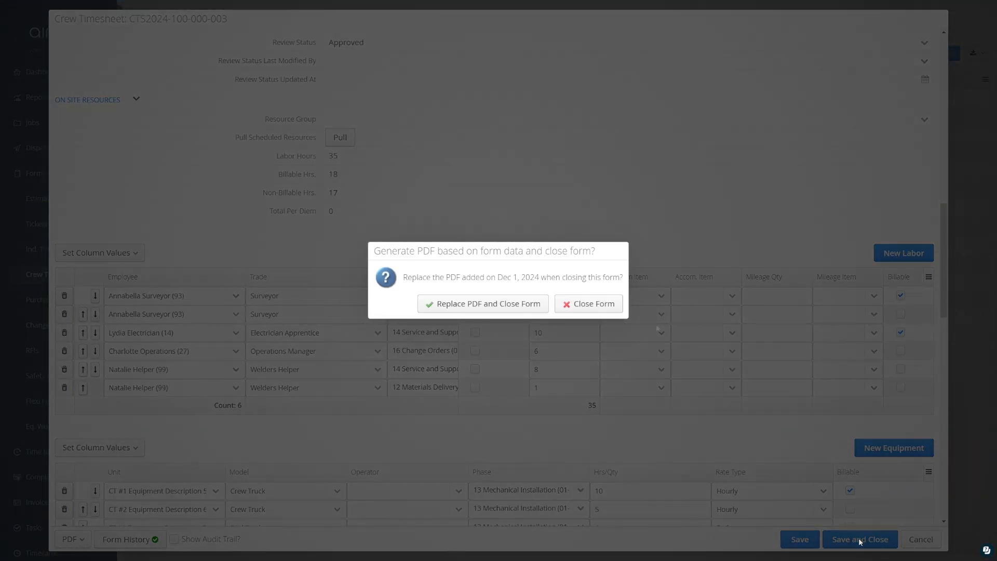
click(593, 305)
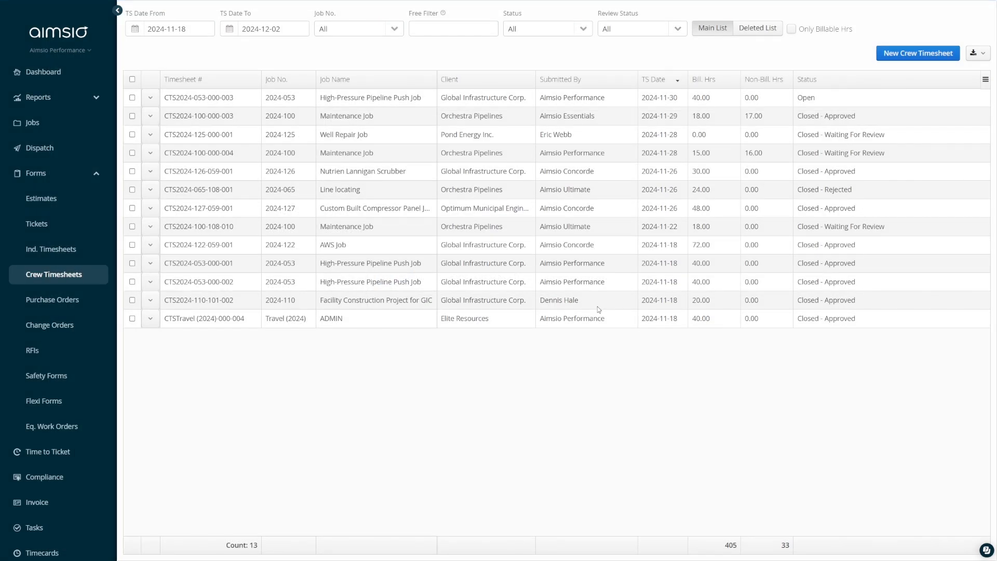
- Filter crew timesheets by the Waiting For Review status and select the three closed timesheets in the list
click(678, 33)
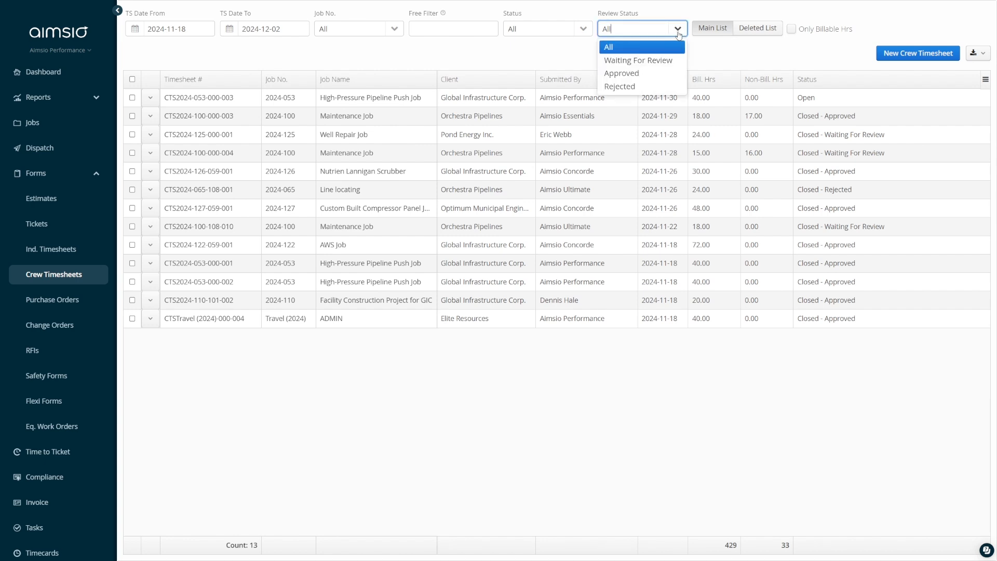
click(682, 62)
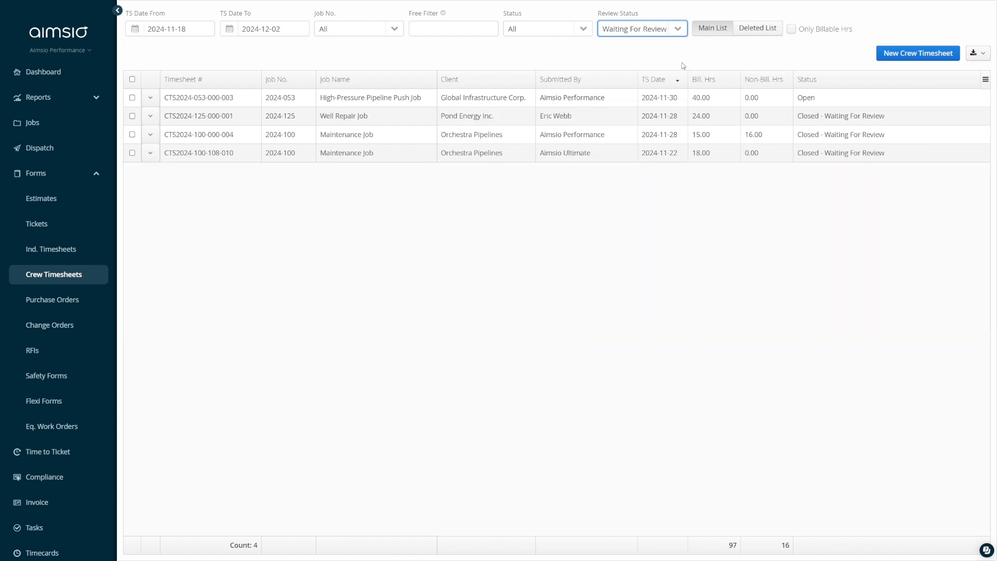
click(132, 115)
click(132, 135)
click(132, 153)
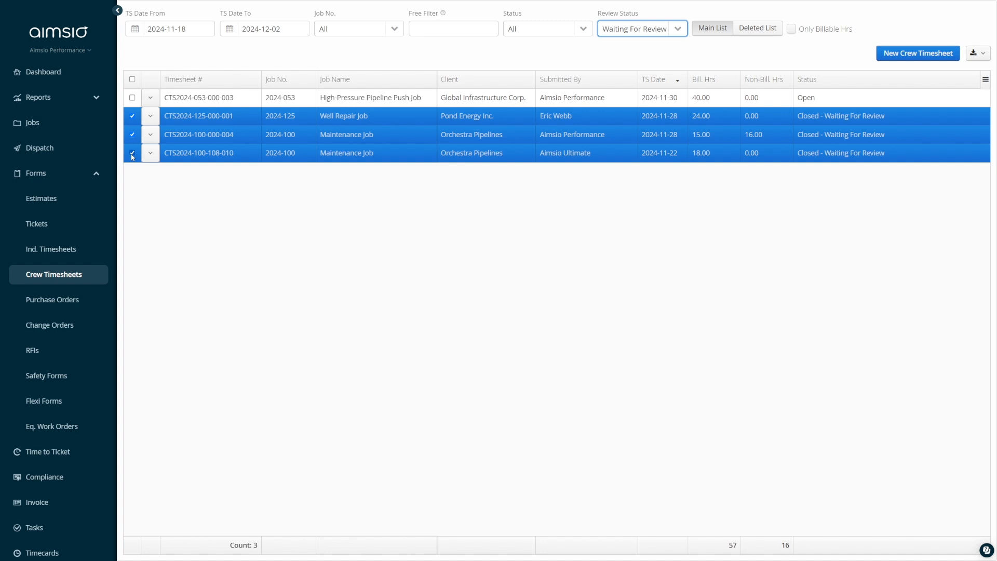
- Bulk-set the review status of the three selected timesheets to Approved
right_click(386, 116)
click(491, 139)
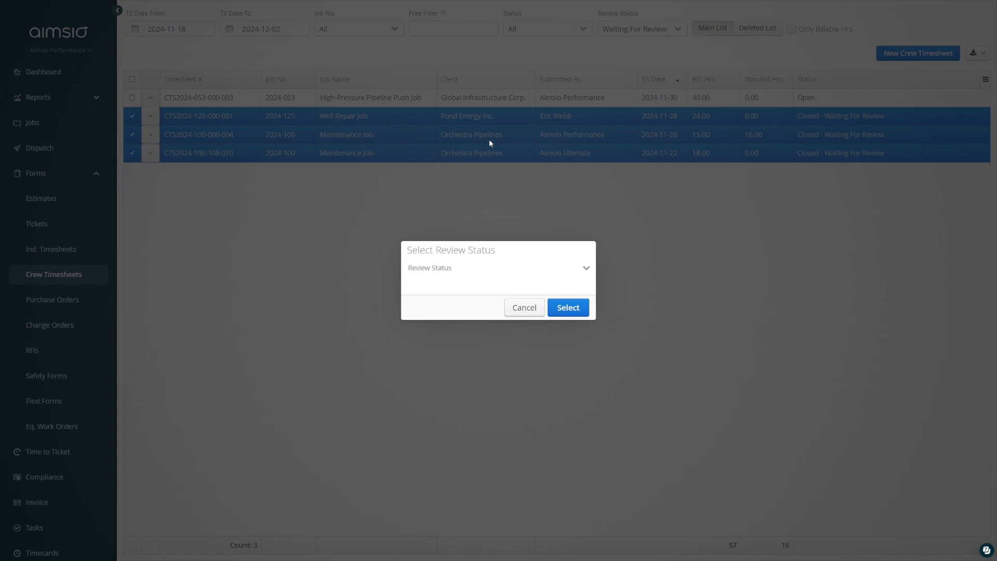
click(586, 267)
click(565, 301)
click(566, 312)
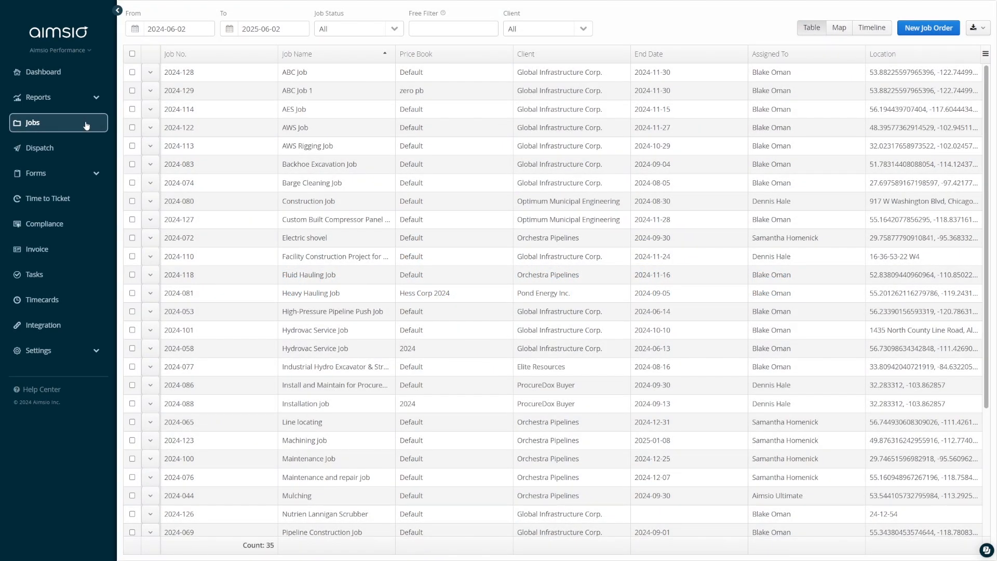
- Open Time to Ticket and examine the approved timesheets listed for billing
click(82, 198)
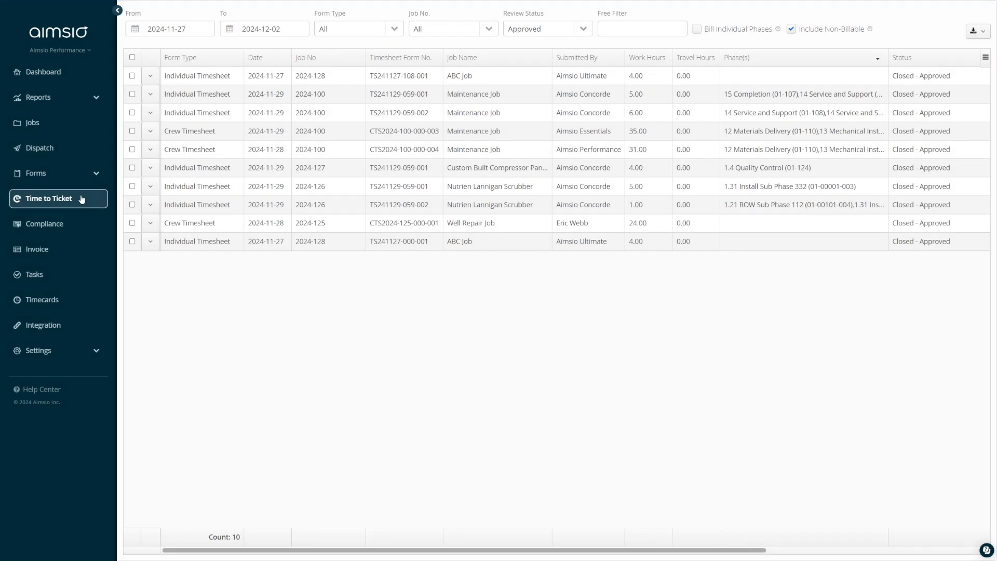
click(237, 118)
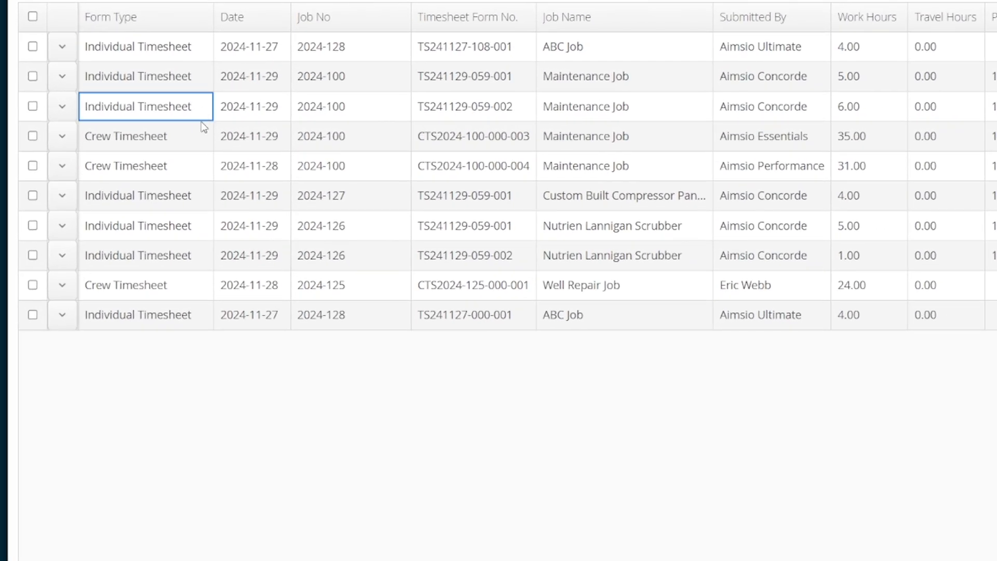
click(196, 143)
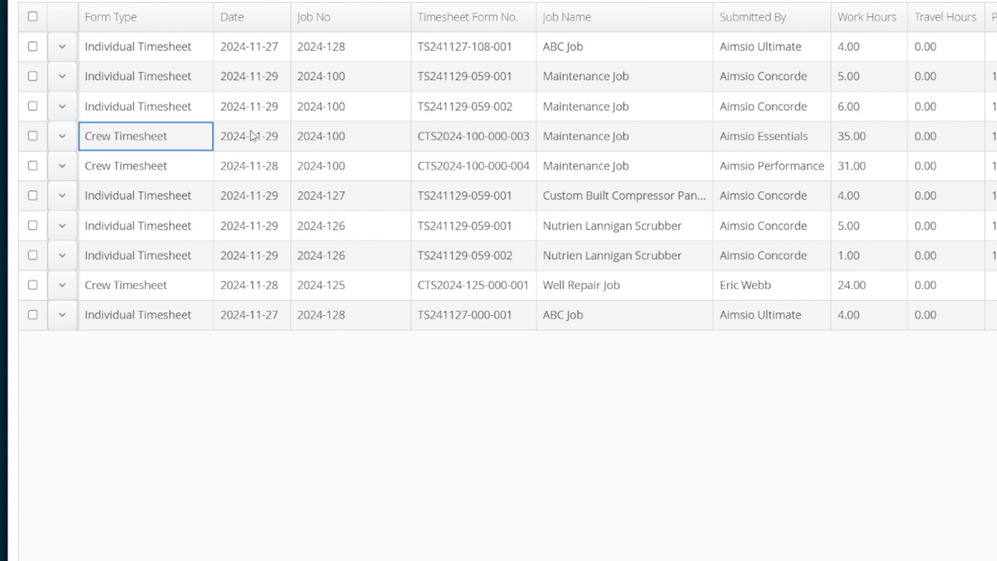
click(289, 119)
click(283, 149)
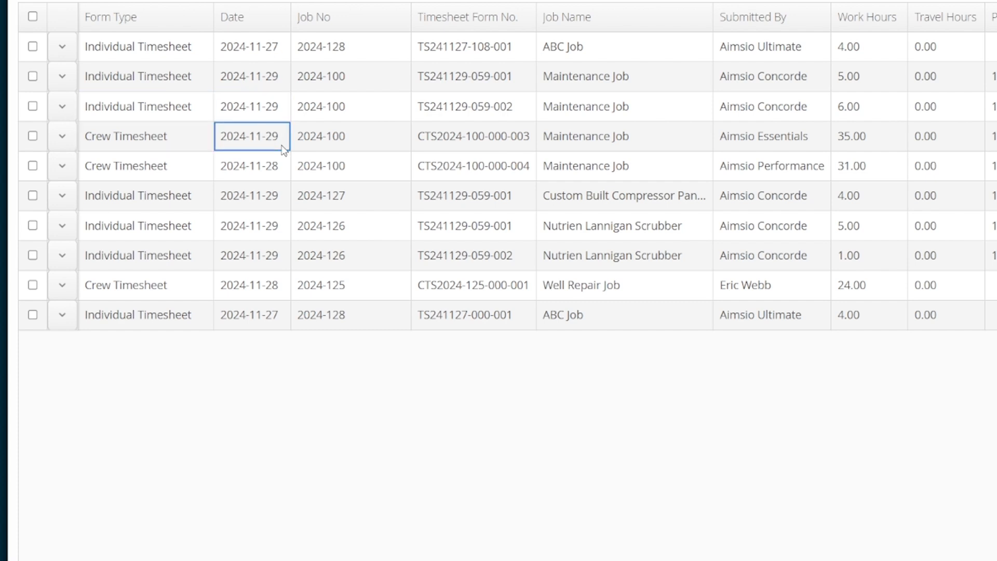
click(380, 114)
click(378, 144)
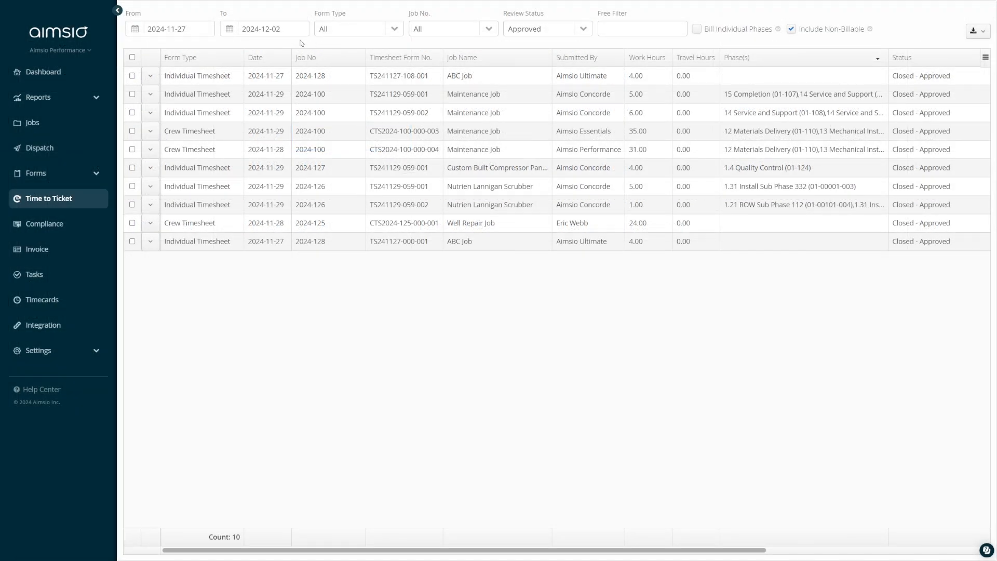
- Filter the Time to Ticket list from 2024-11-29 for job 2024-100 and open the form type filter
click(141, 35)
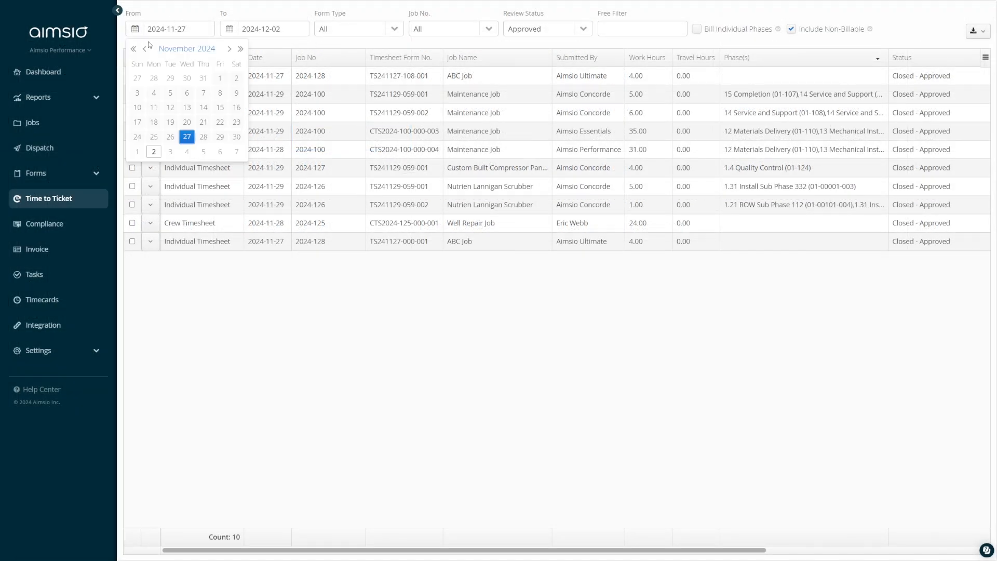
click(221, 137)
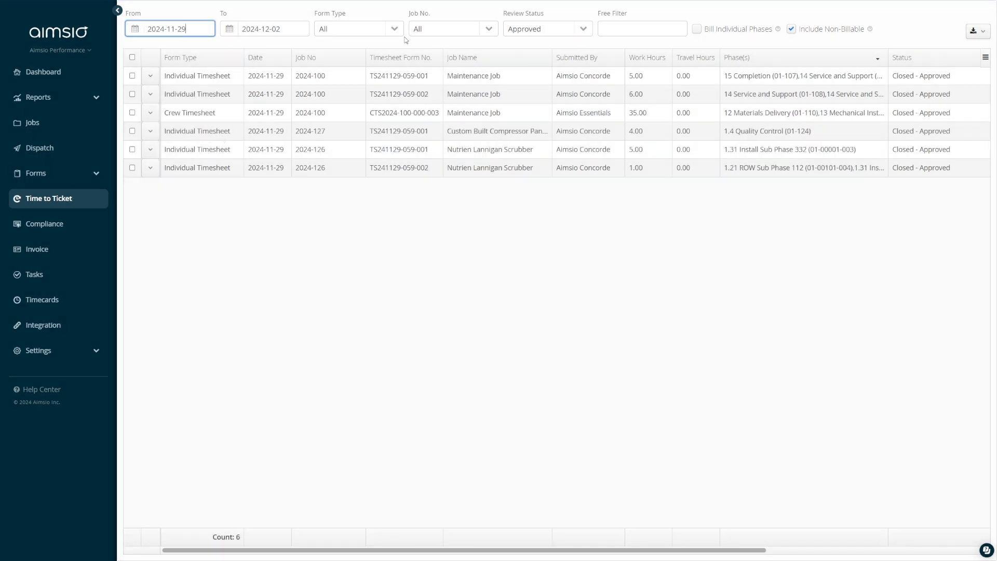
click(441, 30)
text(100)
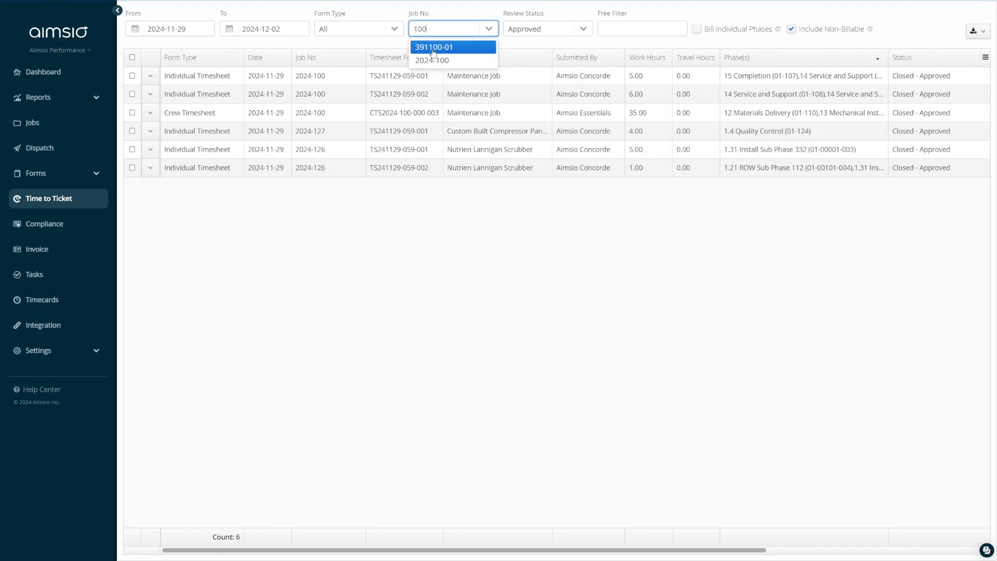
click(431, 59)
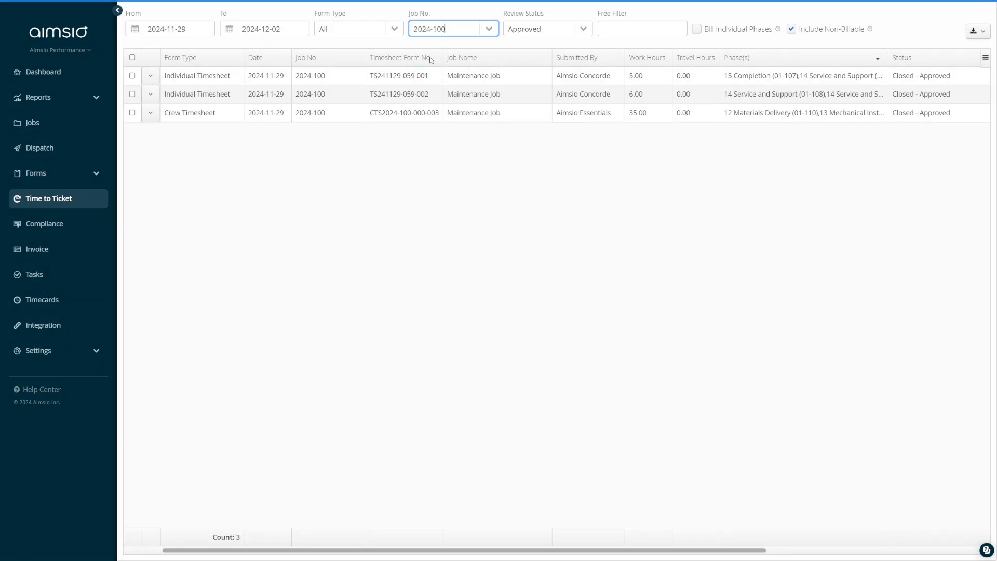
click(394, 30)
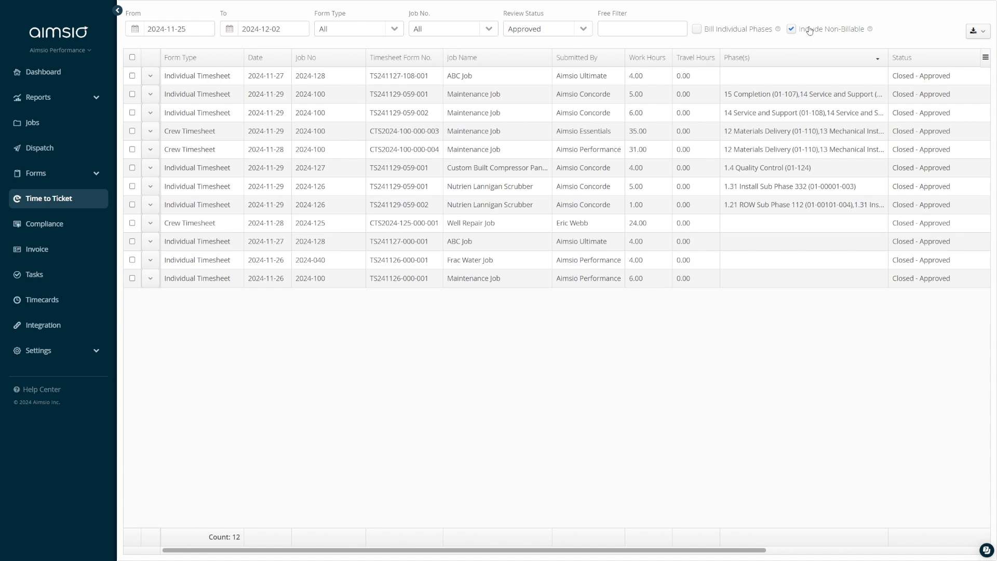
- Toggle the Include Non-Billable and Bill Individual Phases options off and on to compare how timesheet hours and phases are listed
click(792, 30)
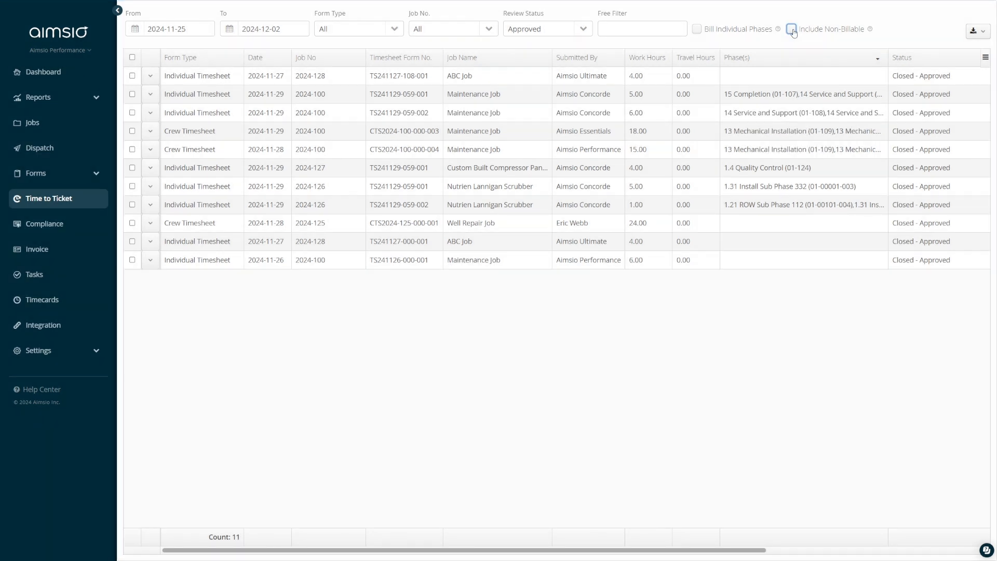
click(792, 29)
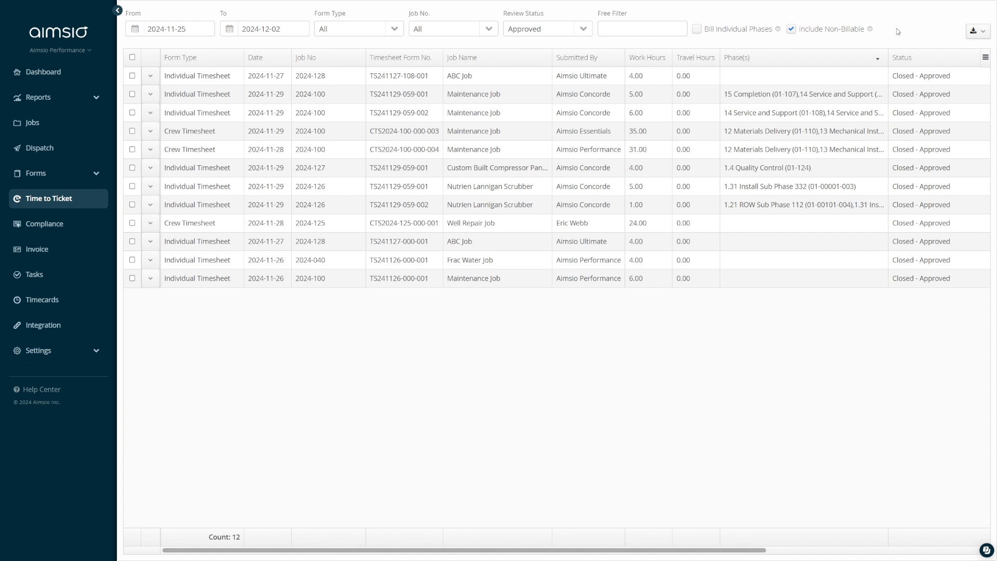
click(844, 94)
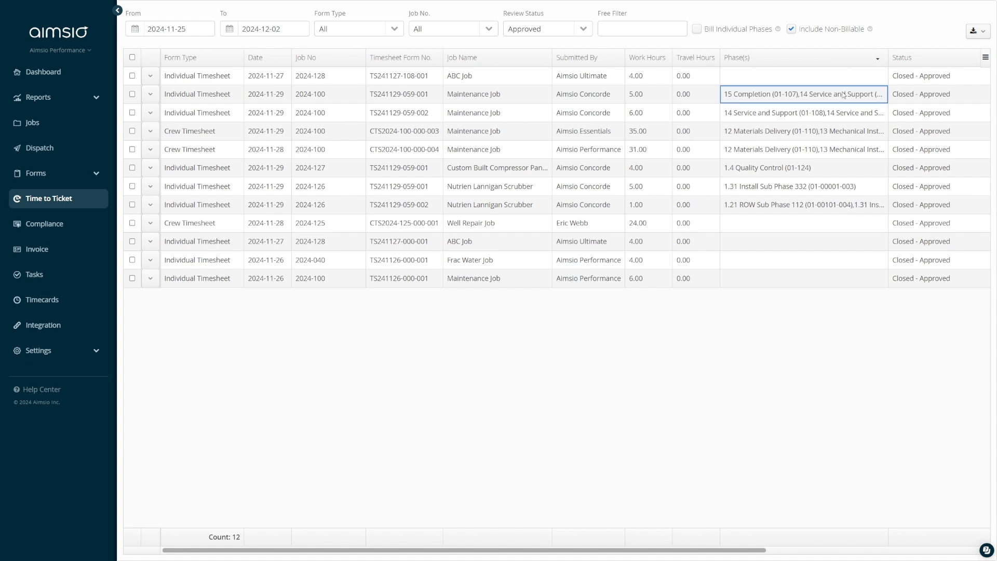
click(843, 117)
click(843, 135)
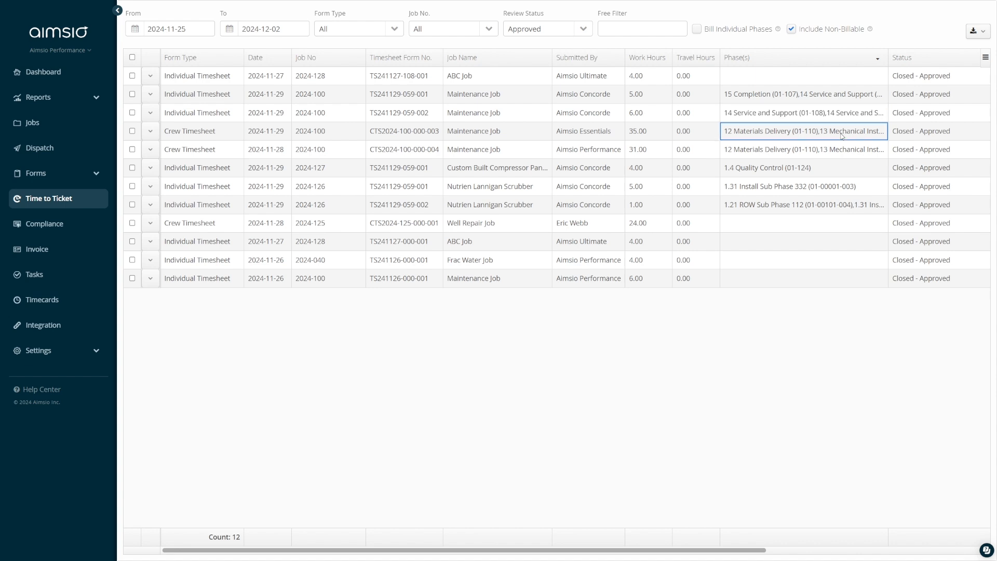
click(699, 32)
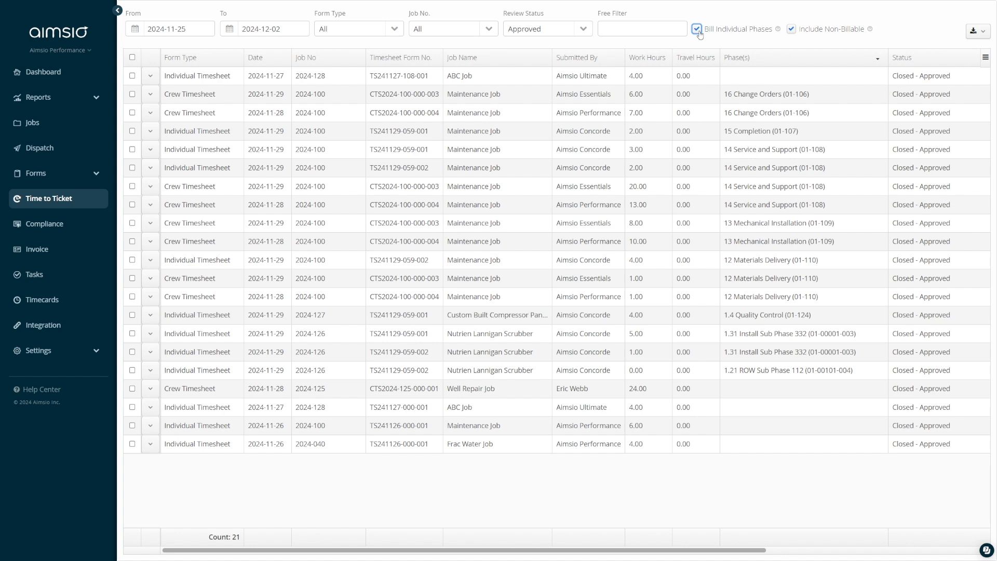
click(698, 30)
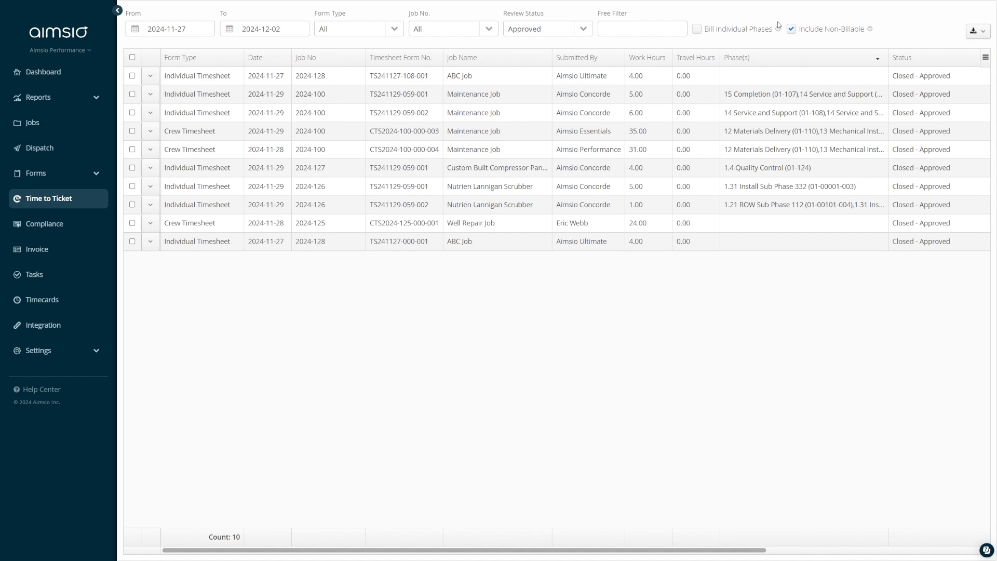
click(133, 94)
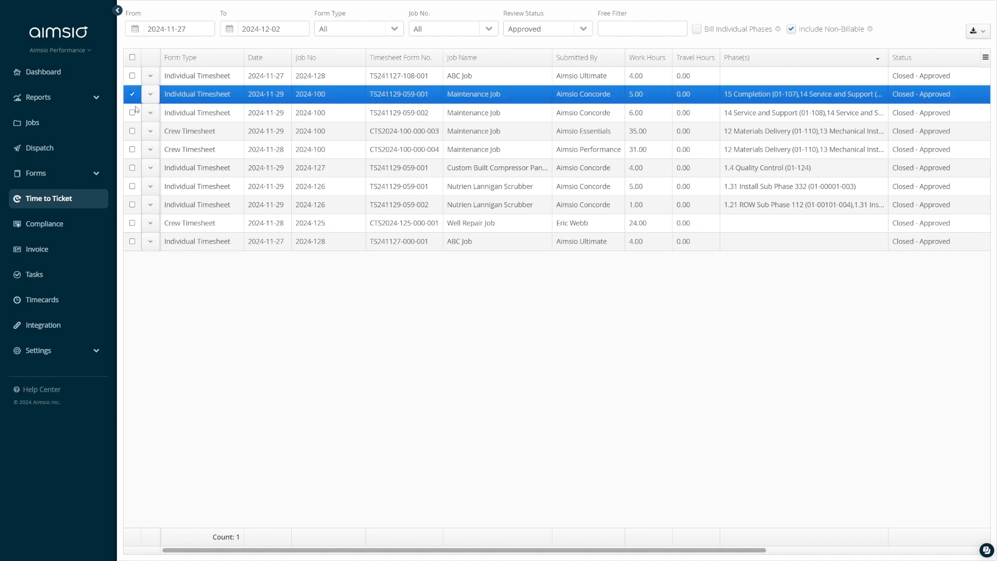
click(133, 113)
click(132, 131)
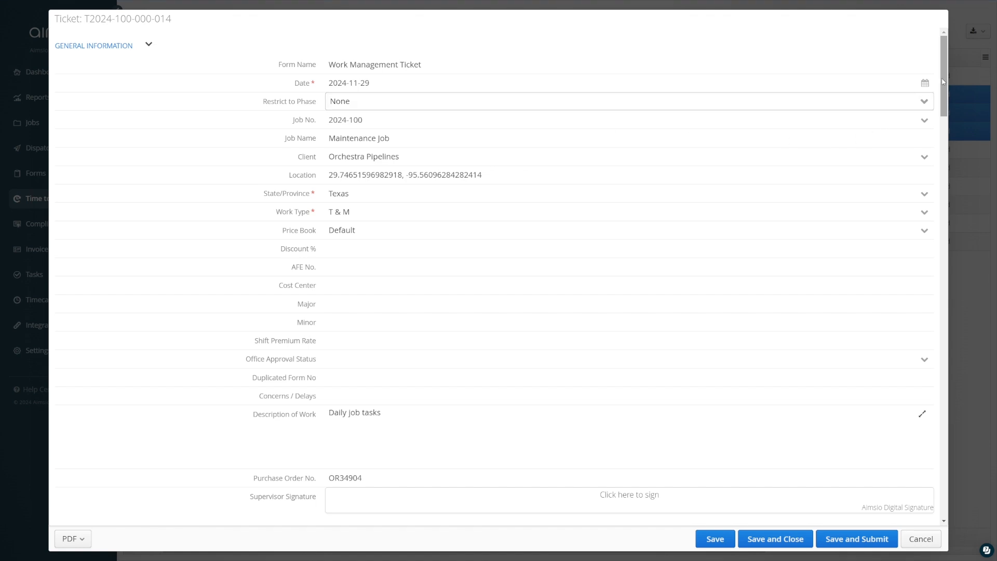
- Pull the ticket's billable items in from the linked timesheets
scroll(913, 218, down, 10)
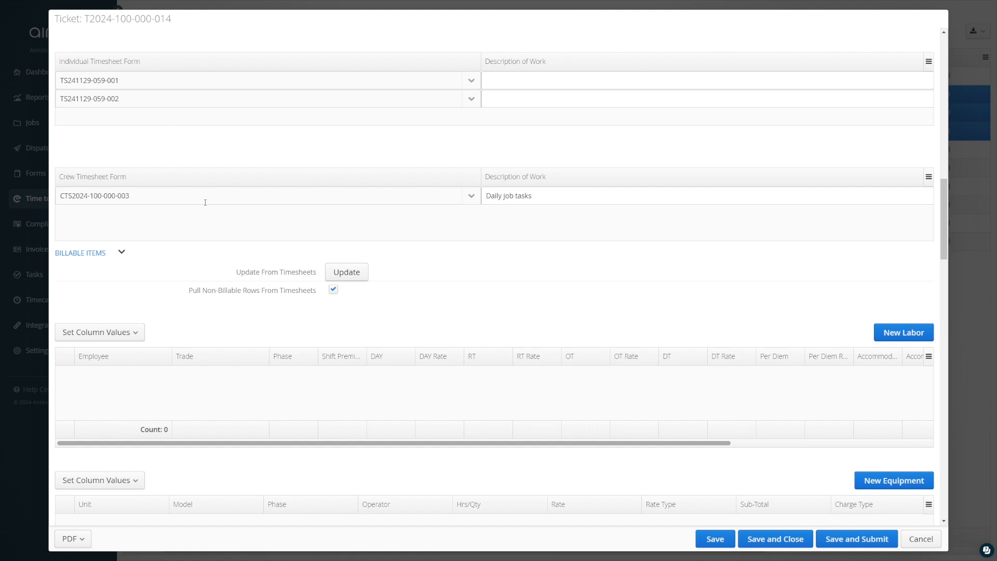
drag(944, 208, 931, 243)
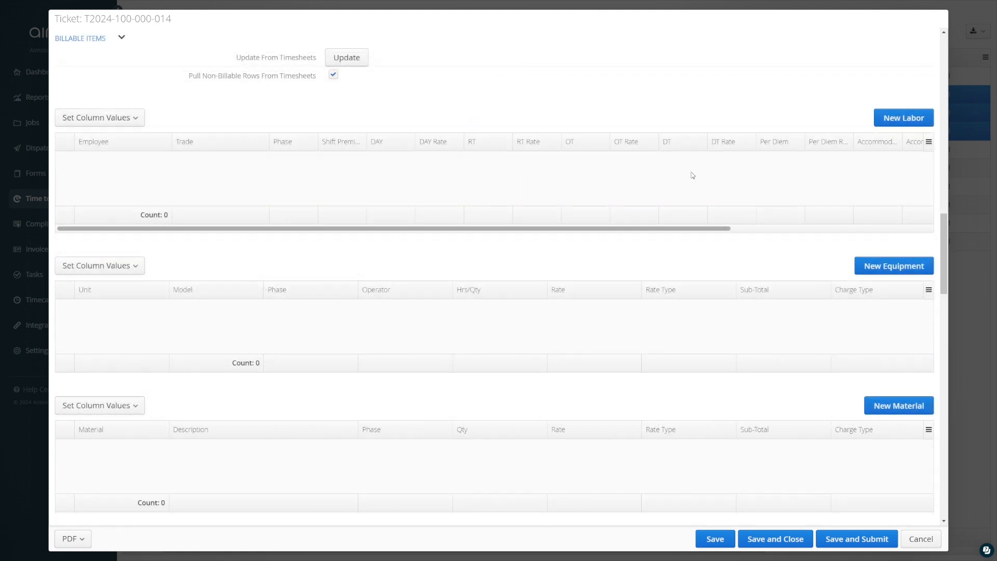
click(347, 58)
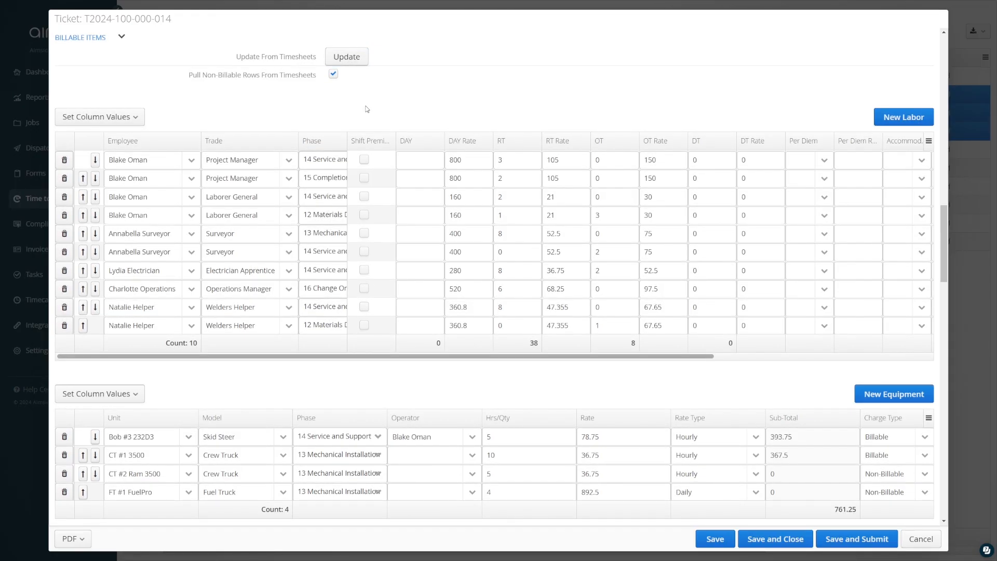
- Set RT hours to 1 on the Project Manager 15 Completion labour row, and 7 and 4 on the two Surveyor rows
double_click(509, 177)
text(1)
click(515, 234)
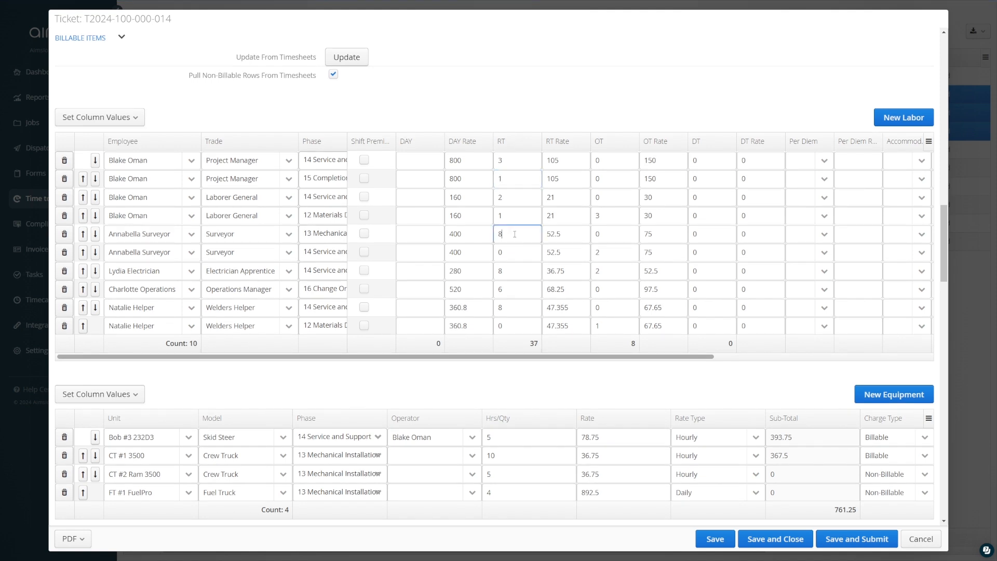
key(BackSpace)
text(7)
click(511, 255)
- Delete the Operations Manager and Welders Helper 12 Materials Delivery labour rows, then save and submit the ticket
click(64, 289)
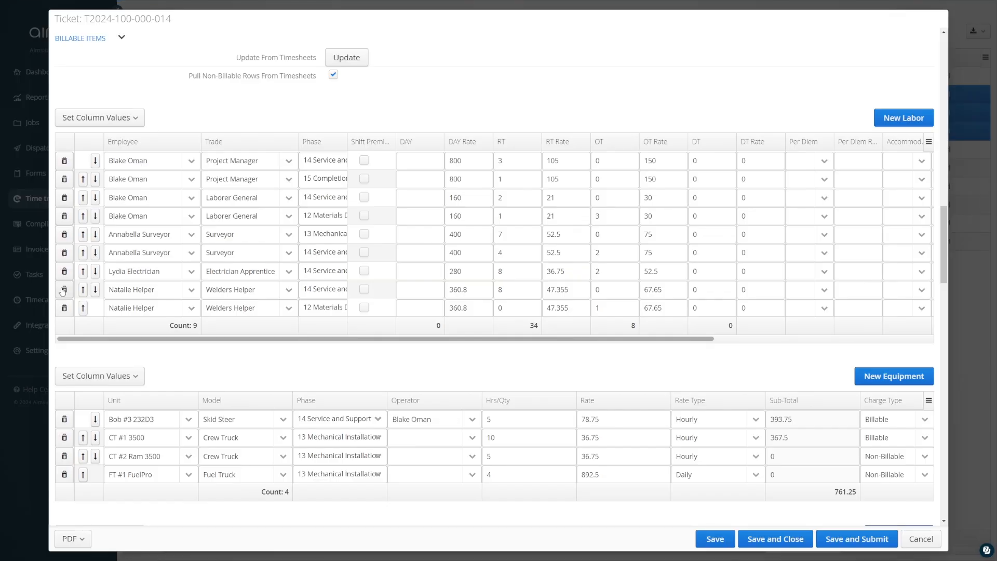
click(65, 308)
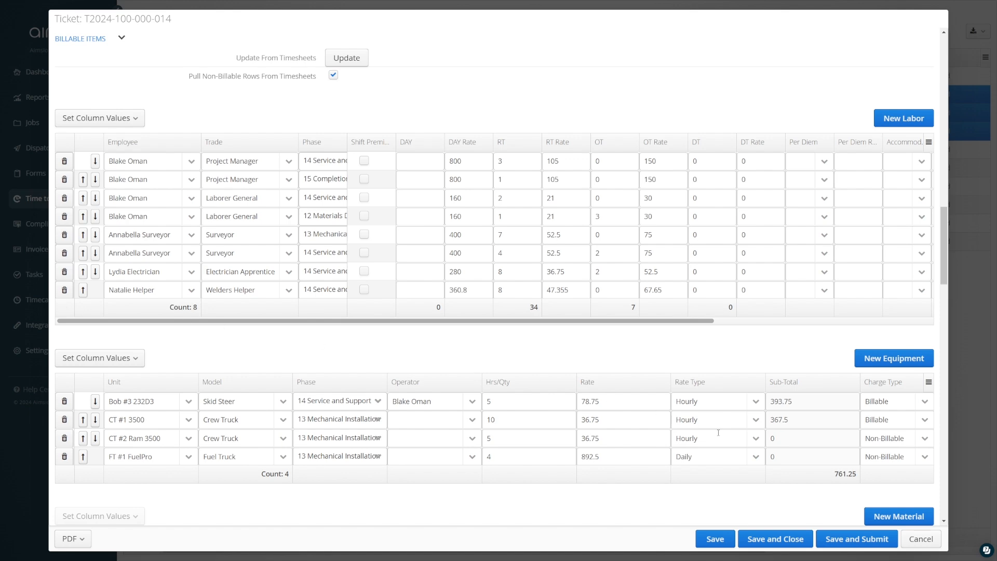
click(847, 540)
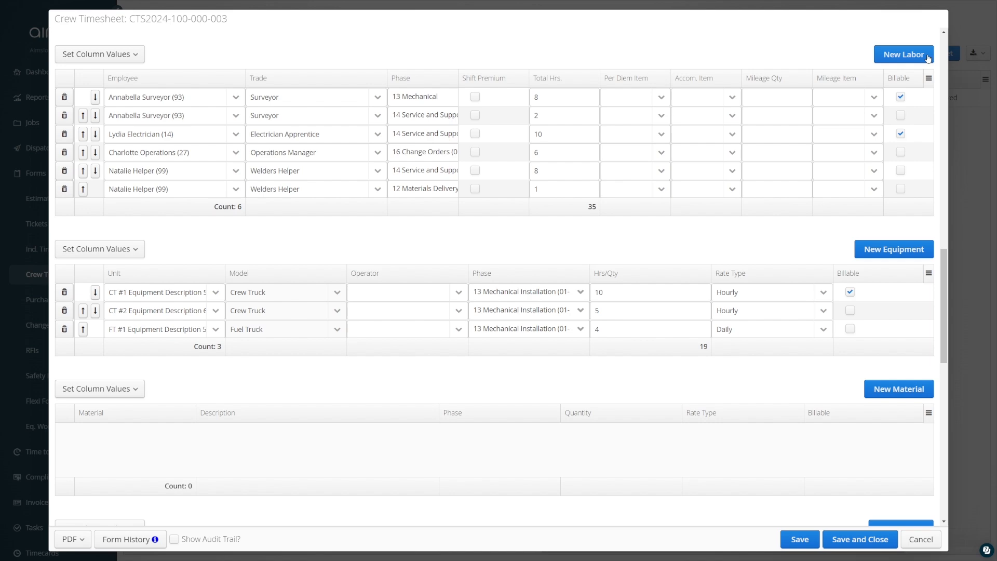
click(929, 58)
click(929, 58)
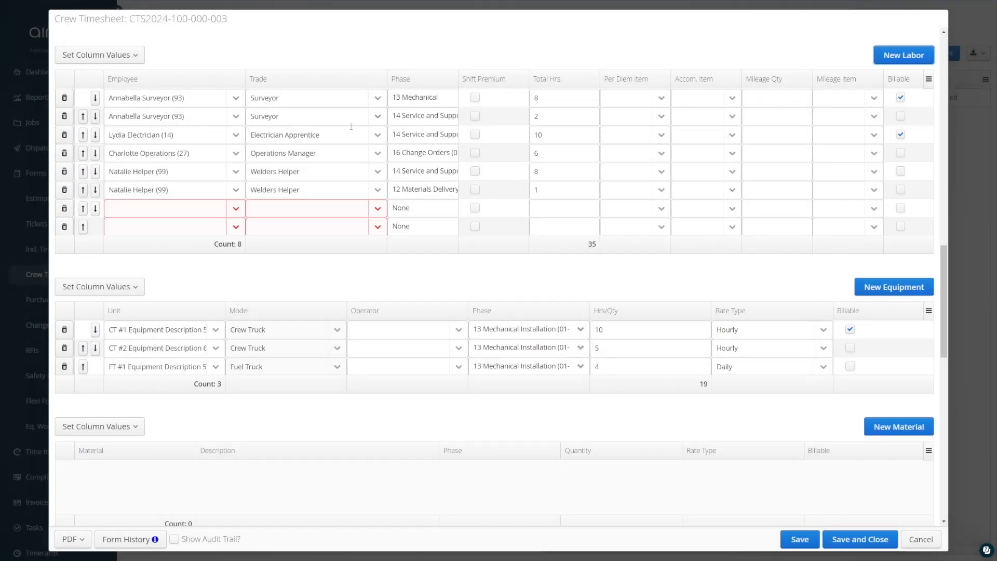
click(235, 209)
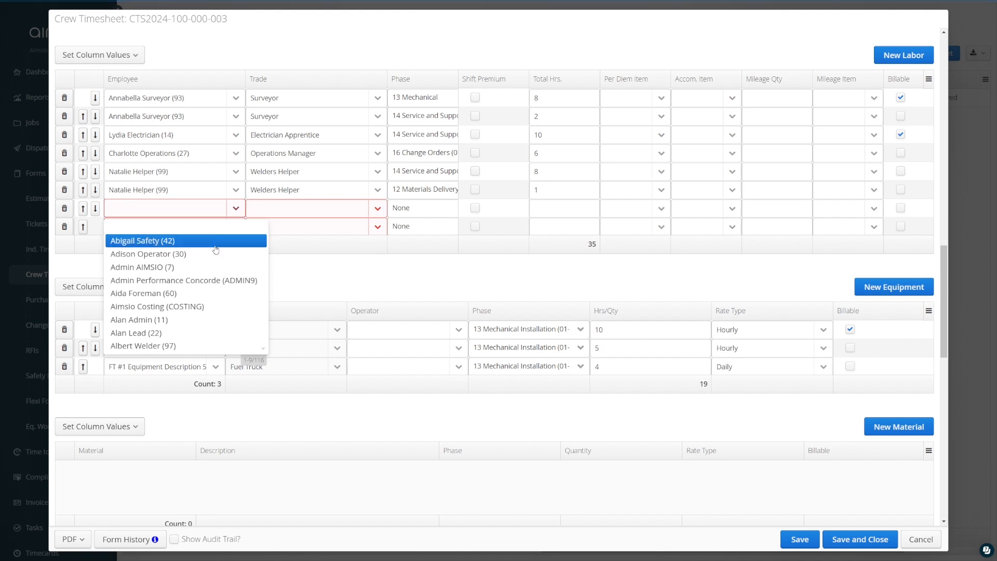
click(206, 333)
click(241, 229)
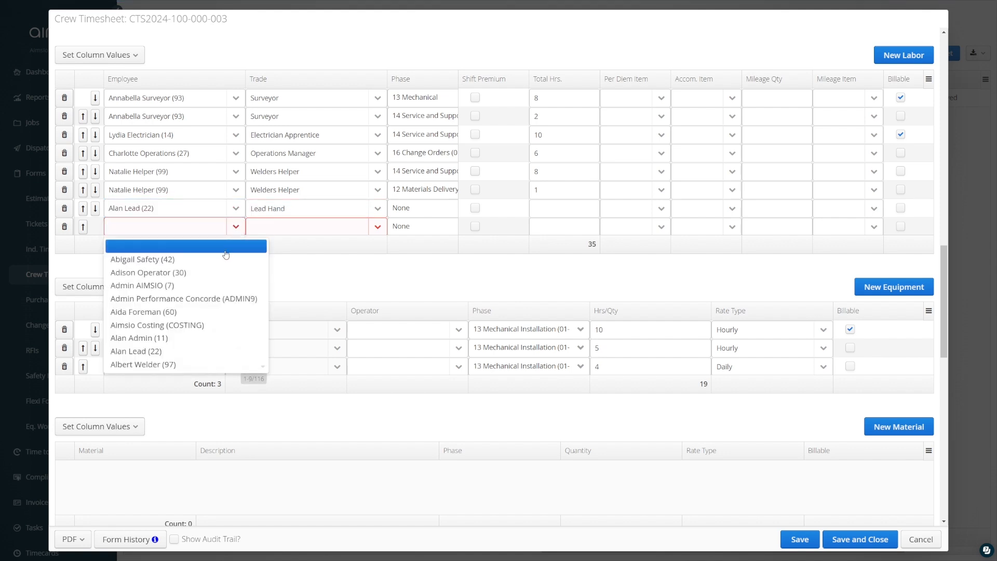
click(223, 260)
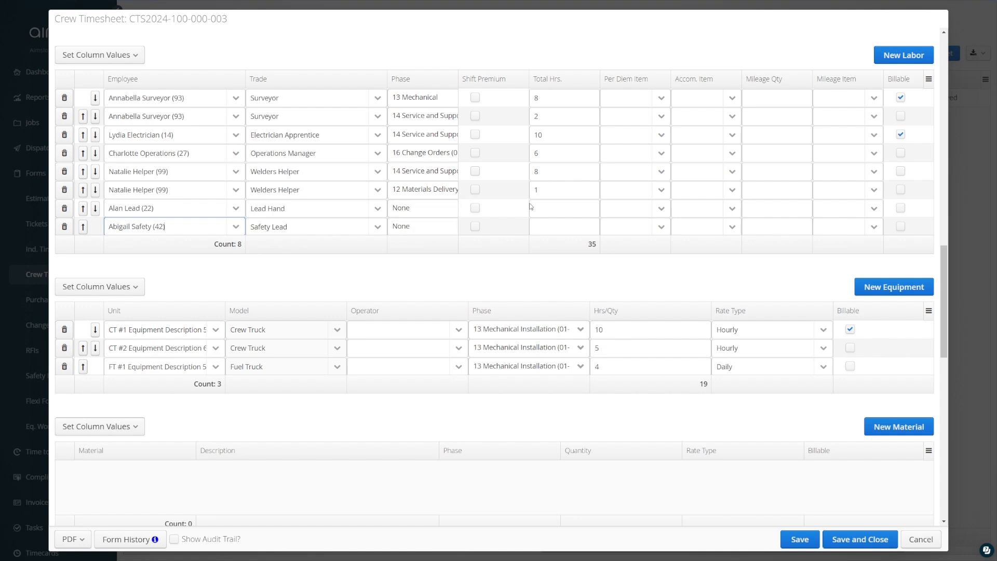
- Set total hours to 7 for Alan Lead and 4 for Abigail Safety, then save and close the crew timesheet
click(542, 209)
text(7)
click(543, 227)
text(4)
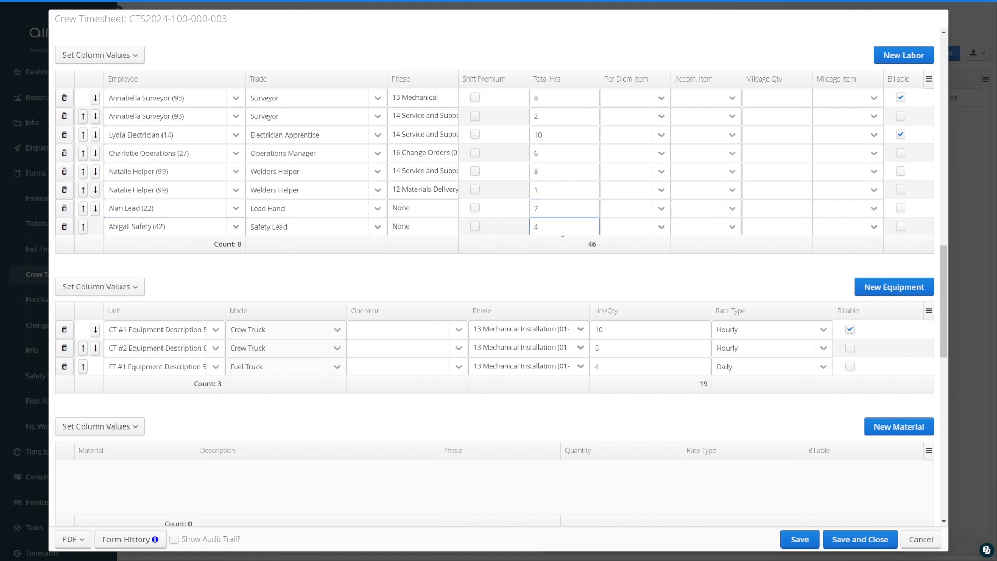
click(860, 538)
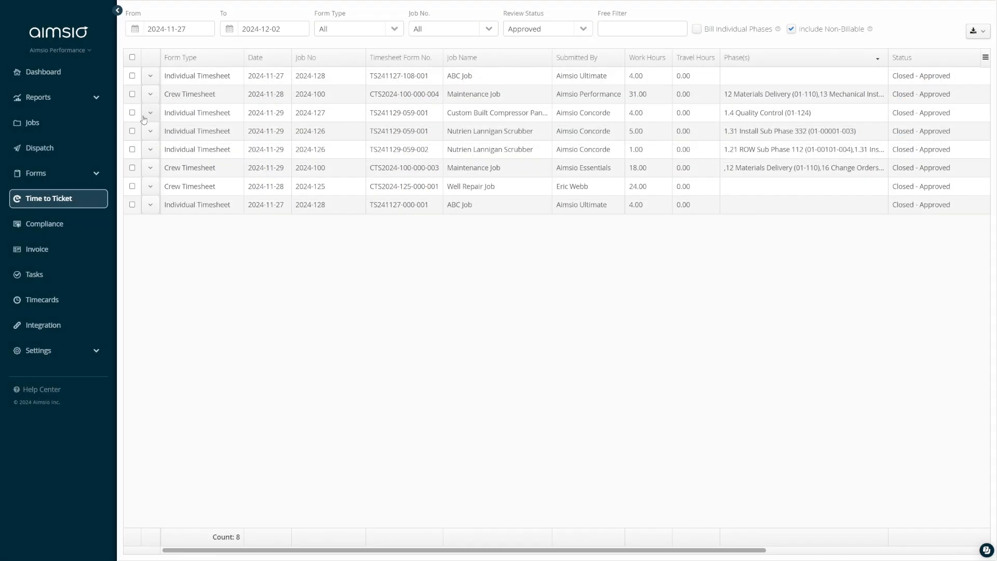
click(133, 94)
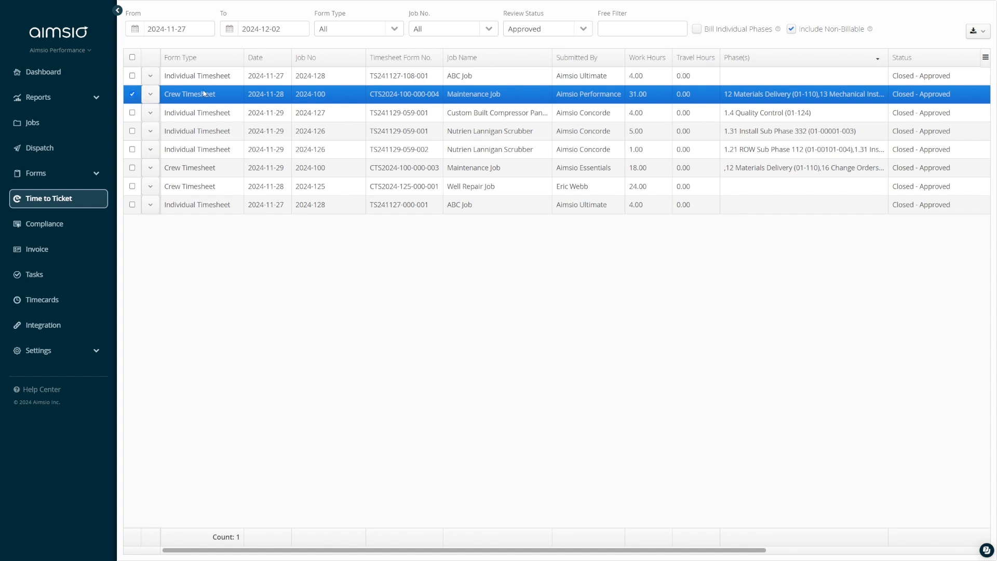
right_click(348, 95)
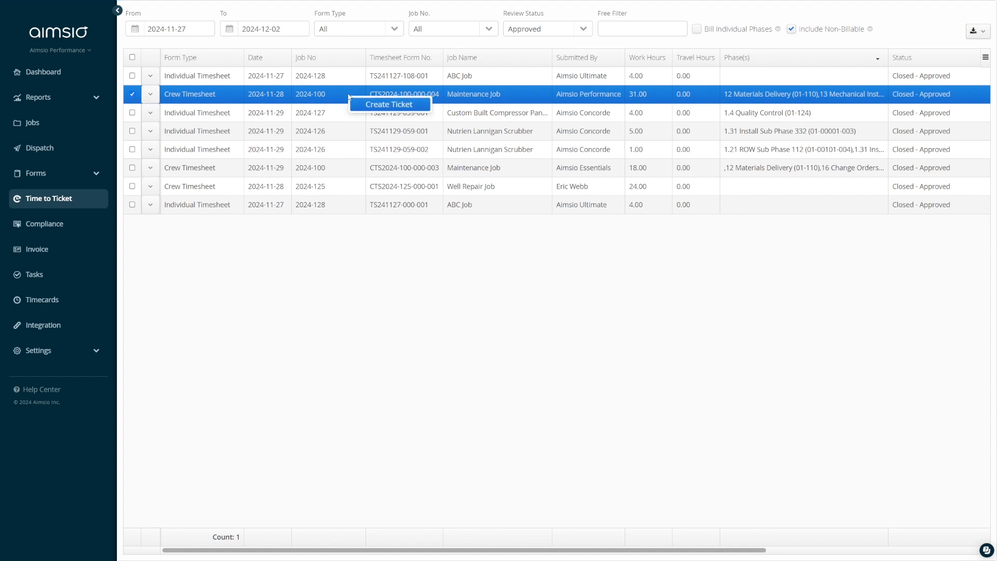
click(384, 105)
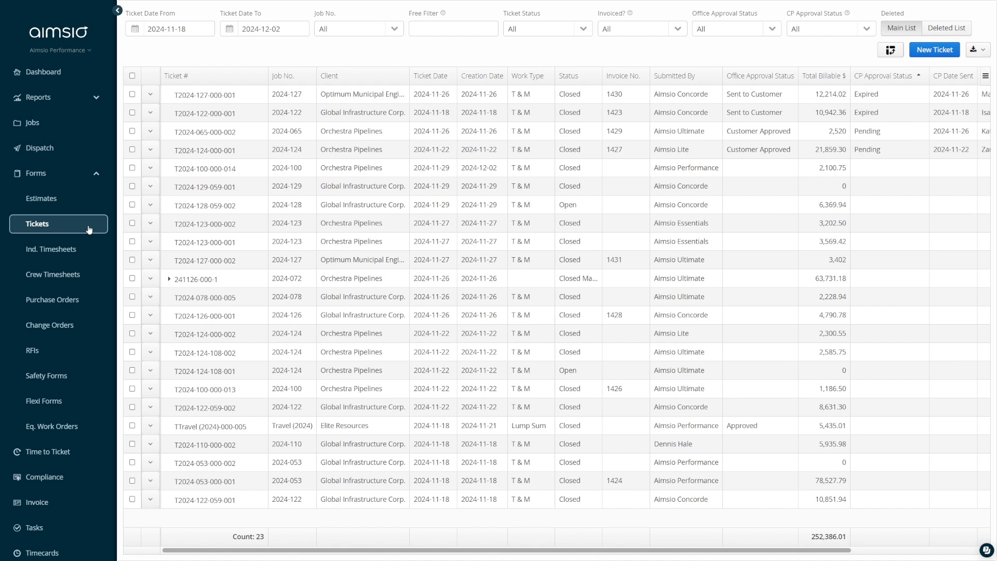
click(156, 171)
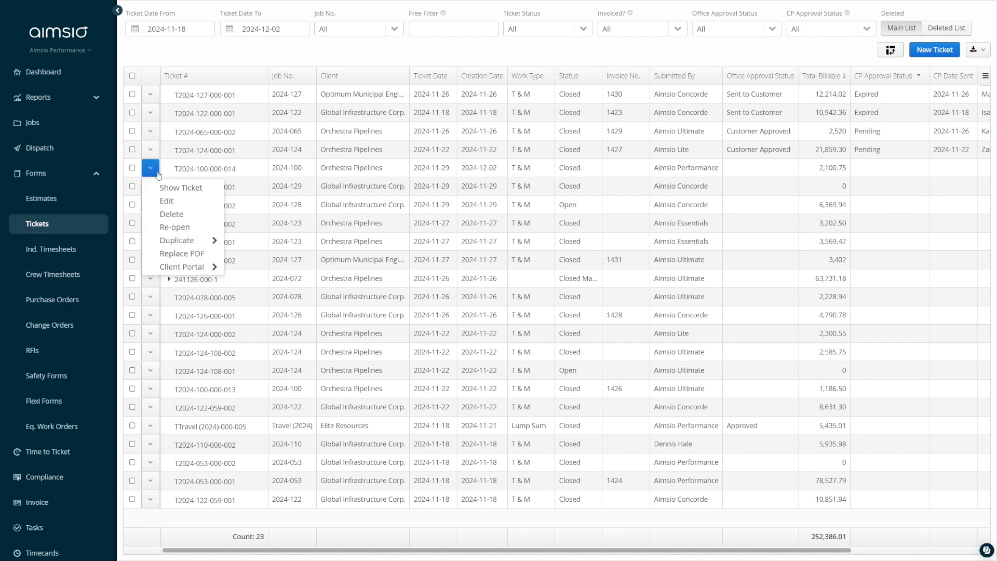
click(200, 215)
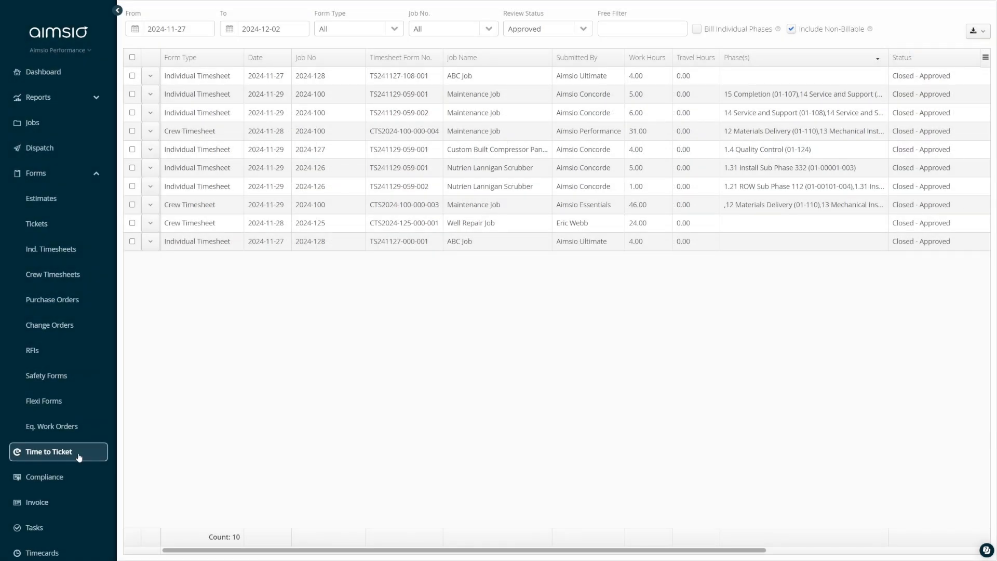
click(132, 94)
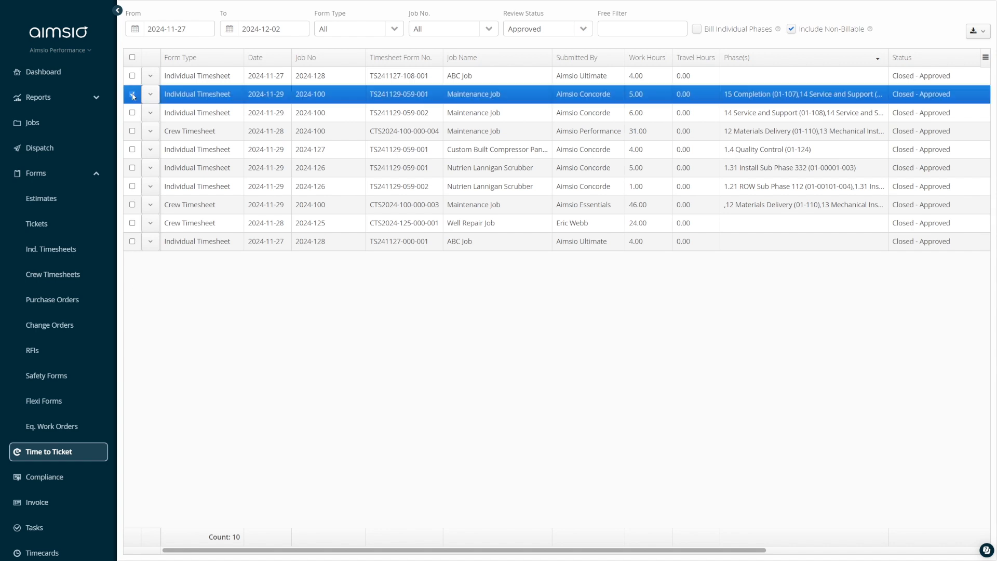
click(132, 113)
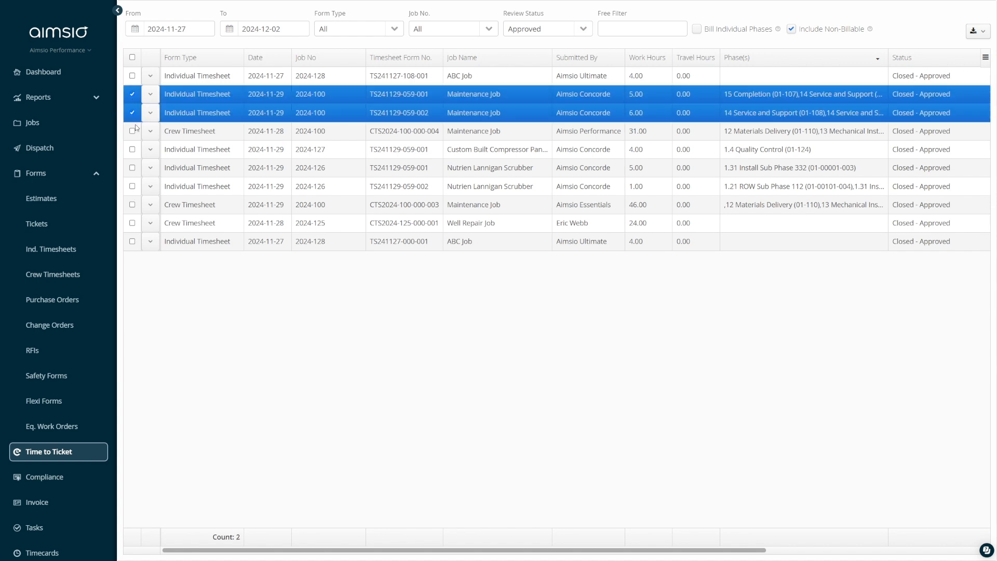
click(132, 205)
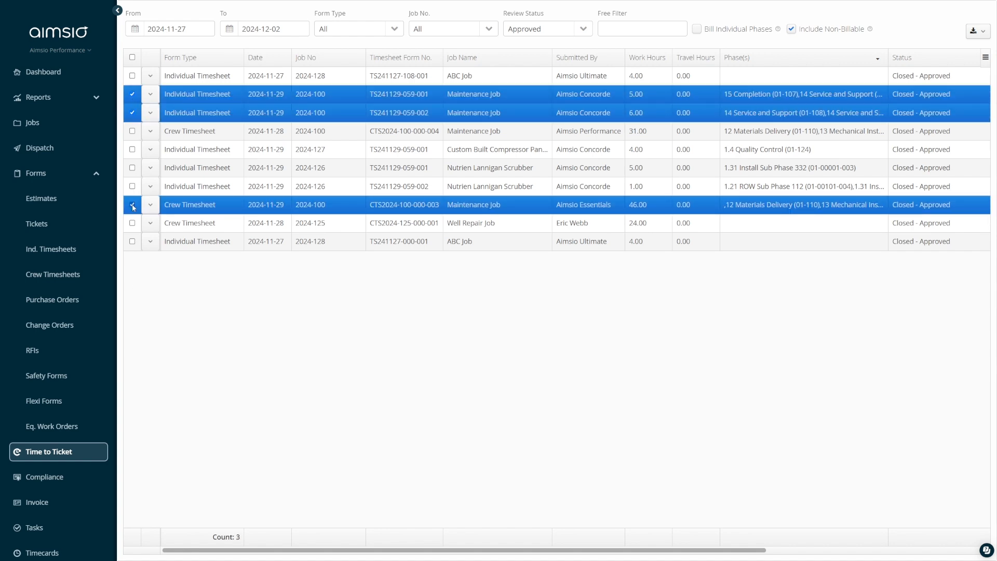
right_click(342, 207)
click(373, 215)
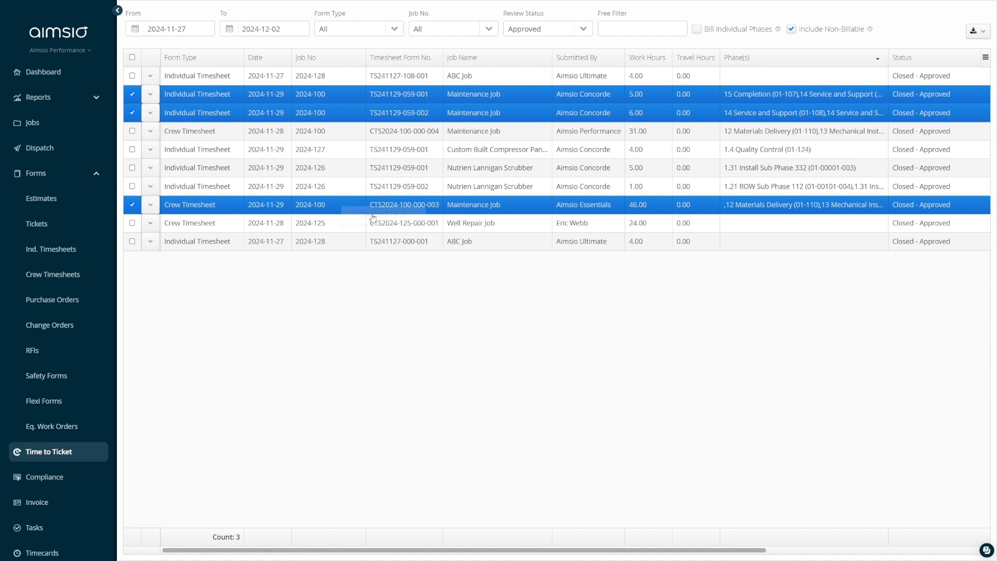